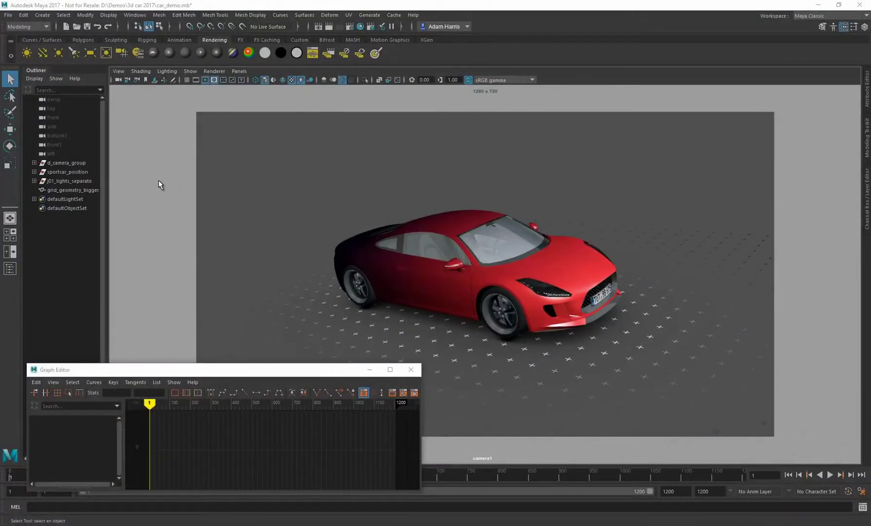
Select car_right_doors and scrub the animation to check the right door opening
click(34, 172)
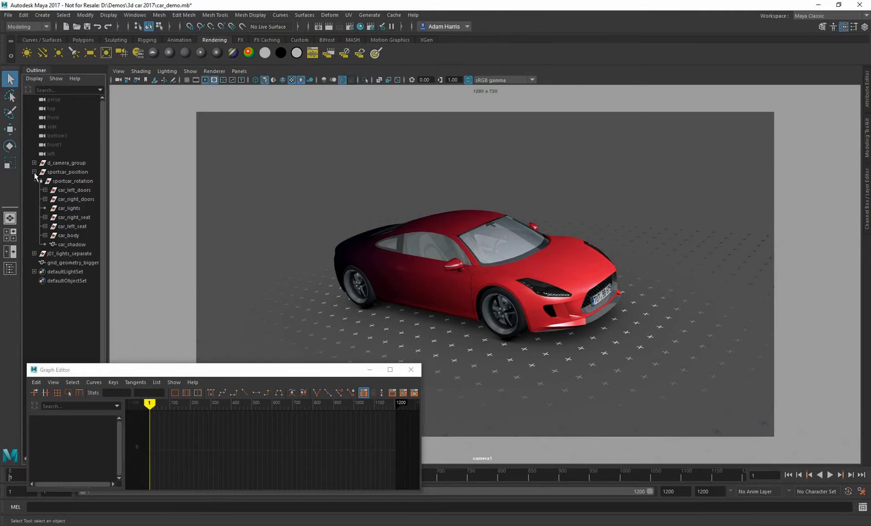
click(71, 182)
click(73, 199)
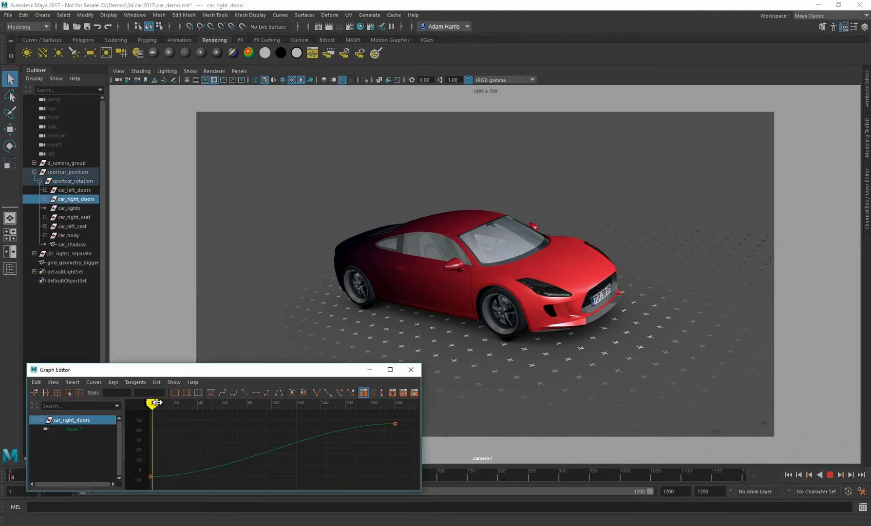
mouse_move(149, 403)
mouse_down()
mouse_move(278, 408)
mouse_move(152, 407)
mouse_up()
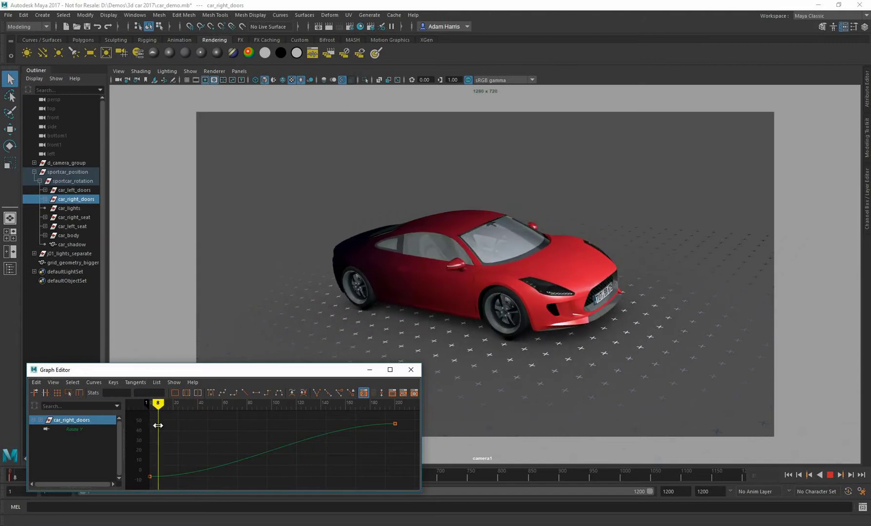
Export the whole scene with Export All as an FBX file named car_demo
click(8, 15)
click(50, 122)
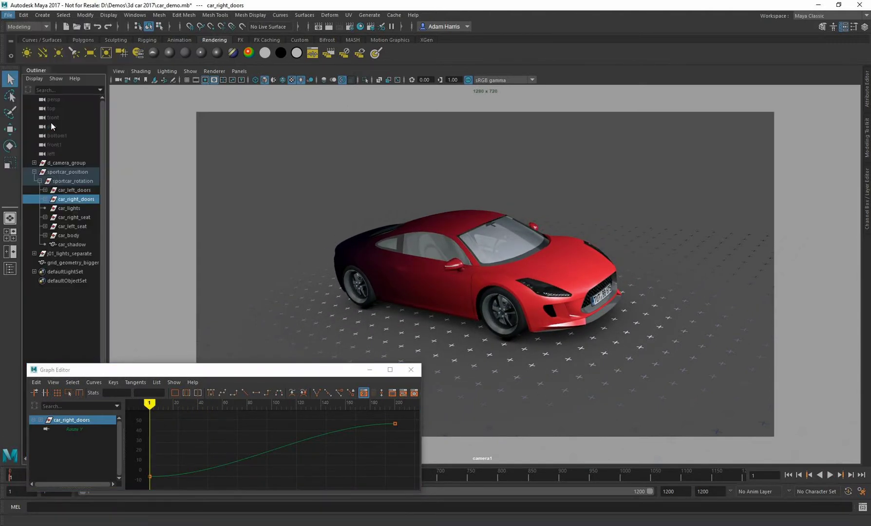
text(car)
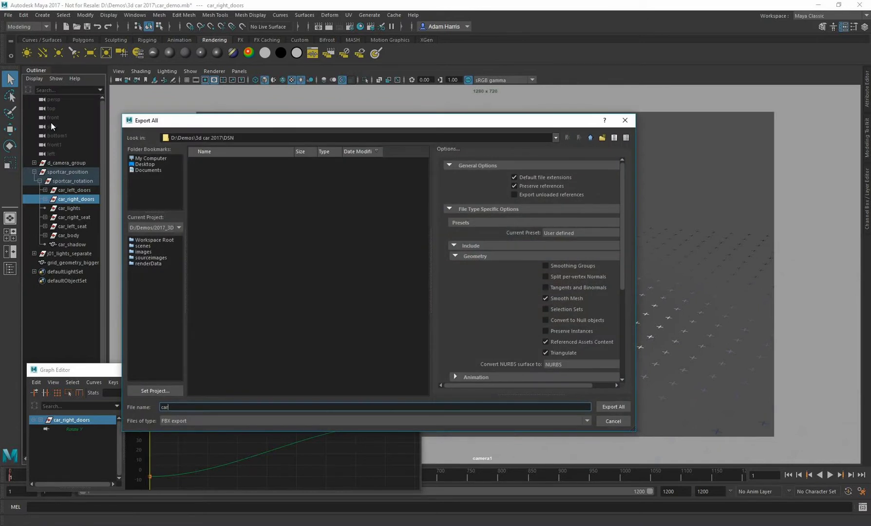
text(_demo)
key(Return)
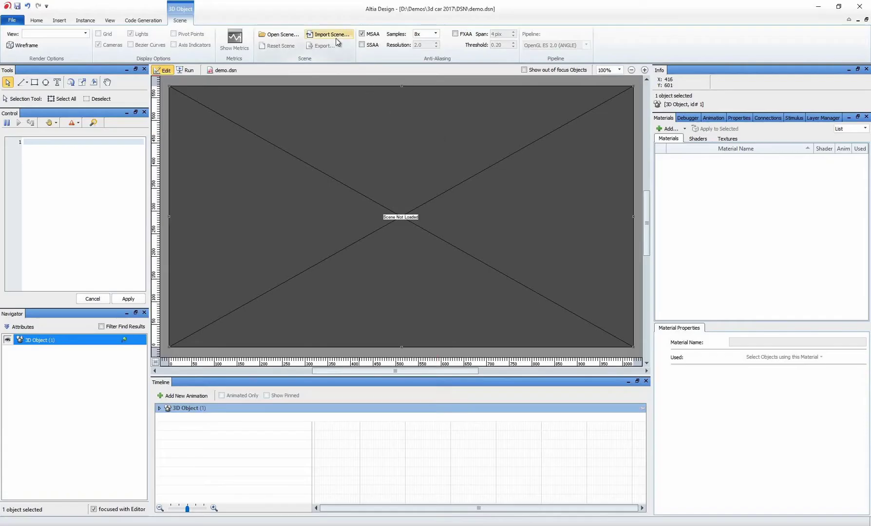
Import car_demo.fbx into the Altia Design scene
click(336, 38)
click(303, 185)
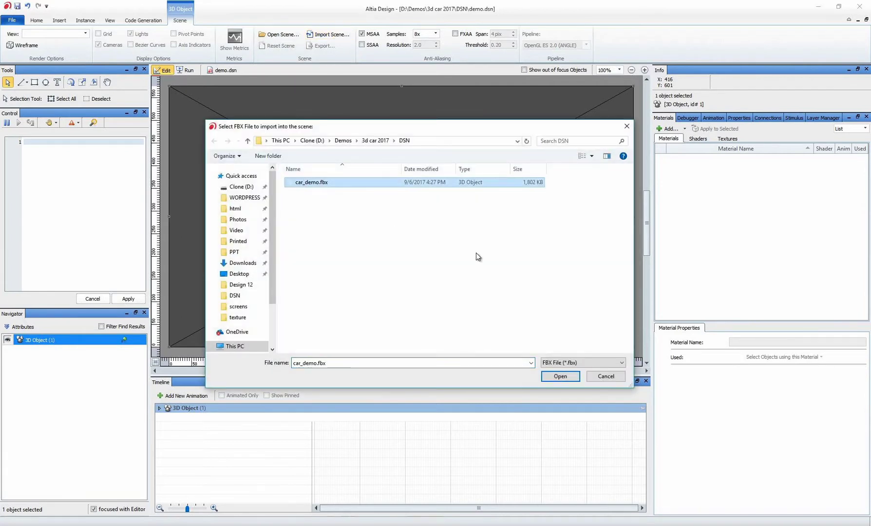
click(557, 379)
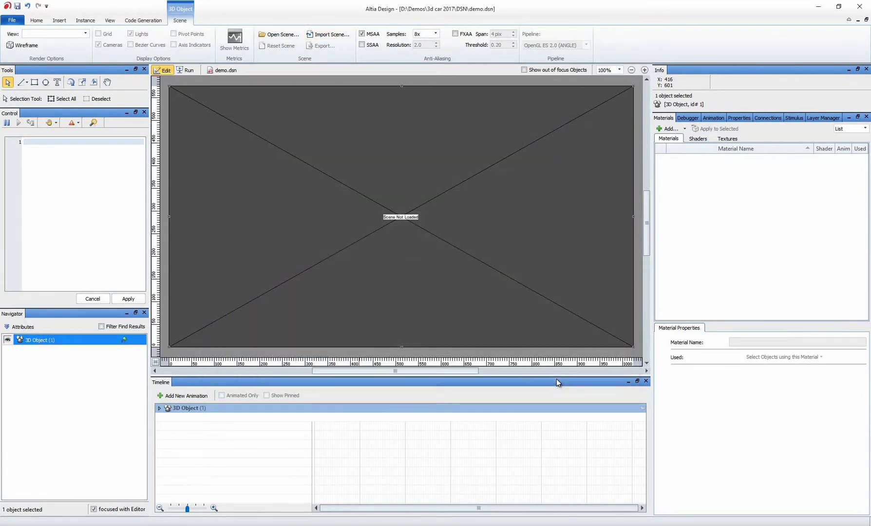
Expand 3D Object, sportcar_position and sportcar_rotation in the Navigator
click(18, 339)
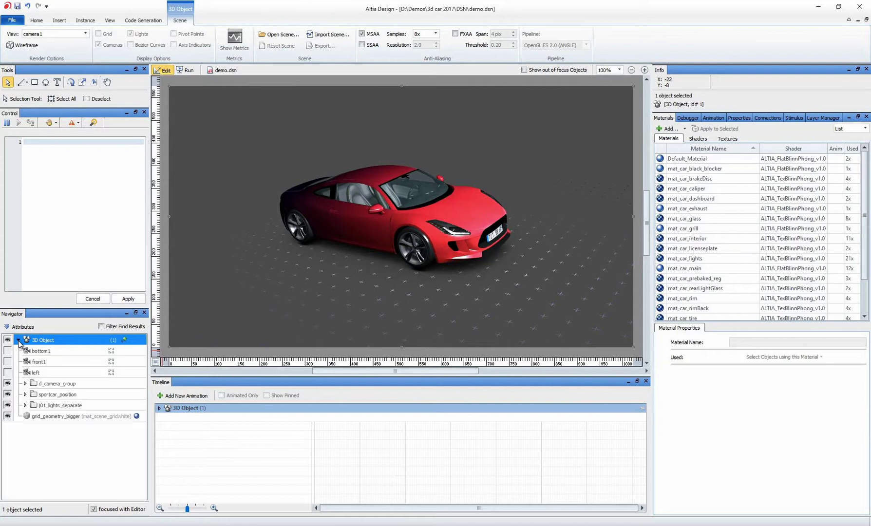
click(25, 394)
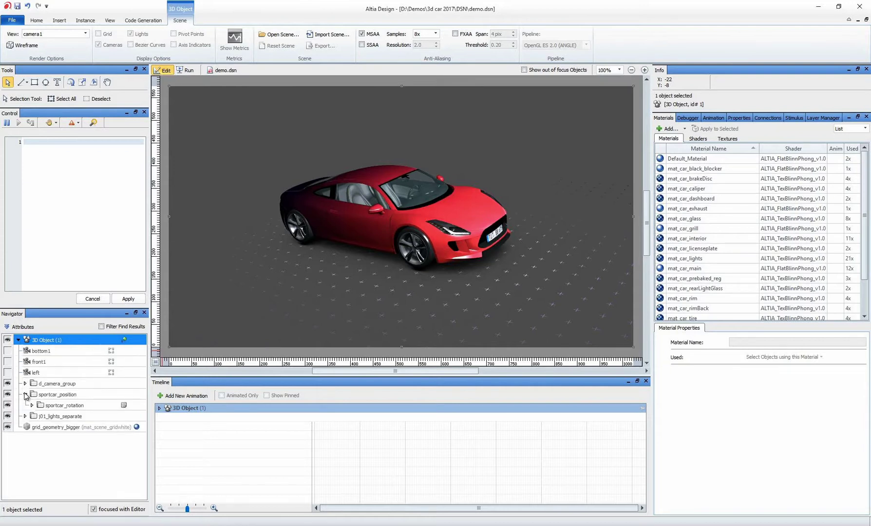
click(32, 405)
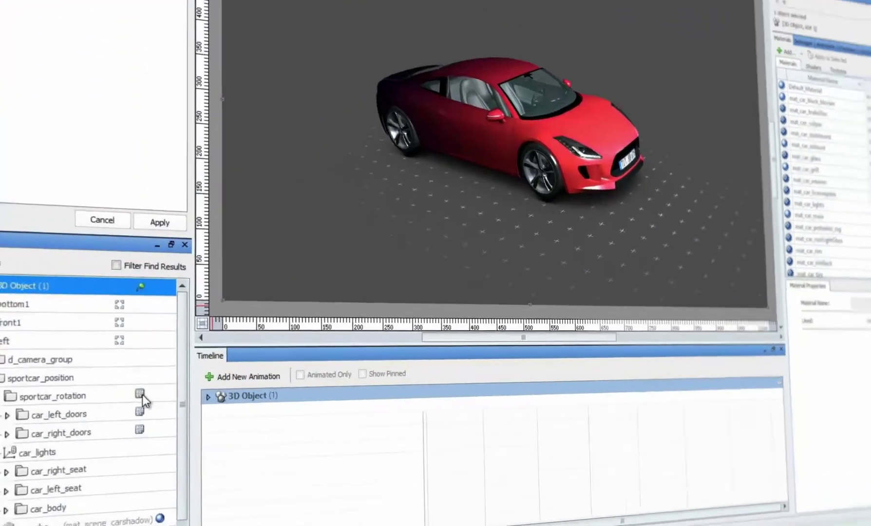
Scrub the Timeline for sportcar_rotation, then car_left_doors, to watch the car turn and left door open
click(117, 405)
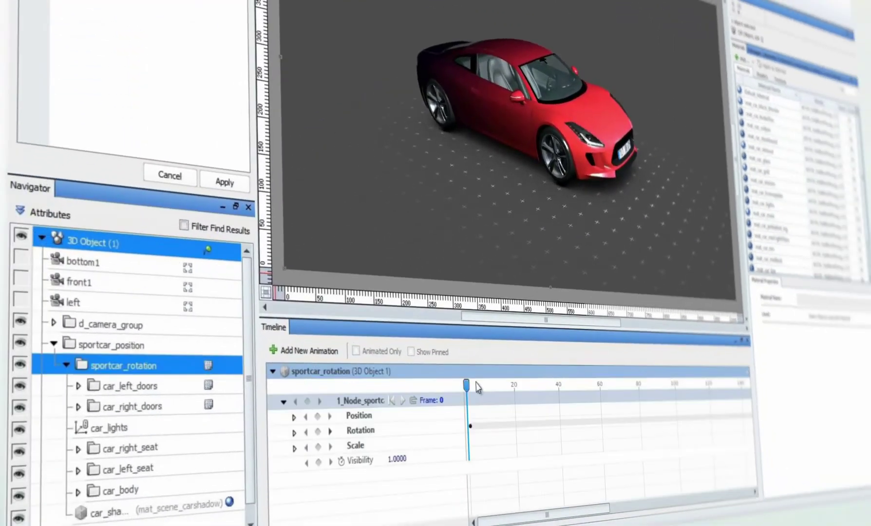
mouse_move(467, 386)
mouse_down()
mouse_move(772, 379)
mouse_move(618, 390)
mouse_move(738, 385)
mouse_up()
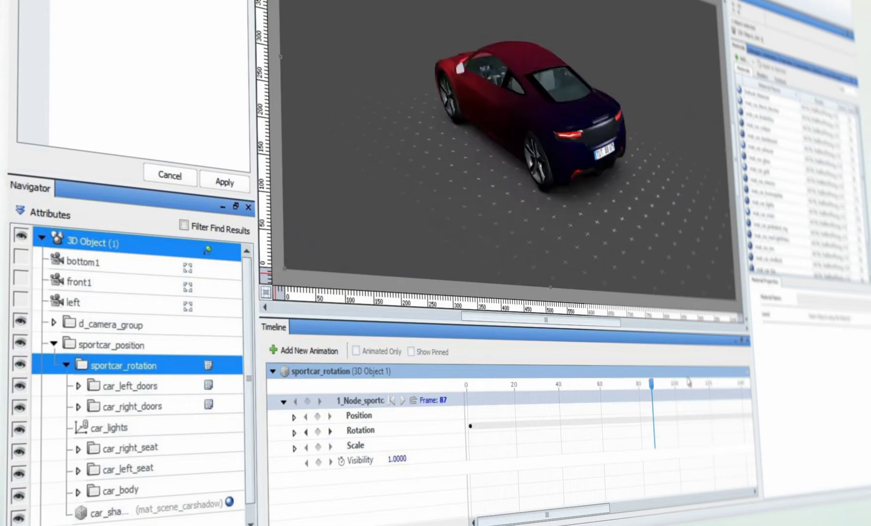
click(208, 386)
drag(466, 387, 743, 385)
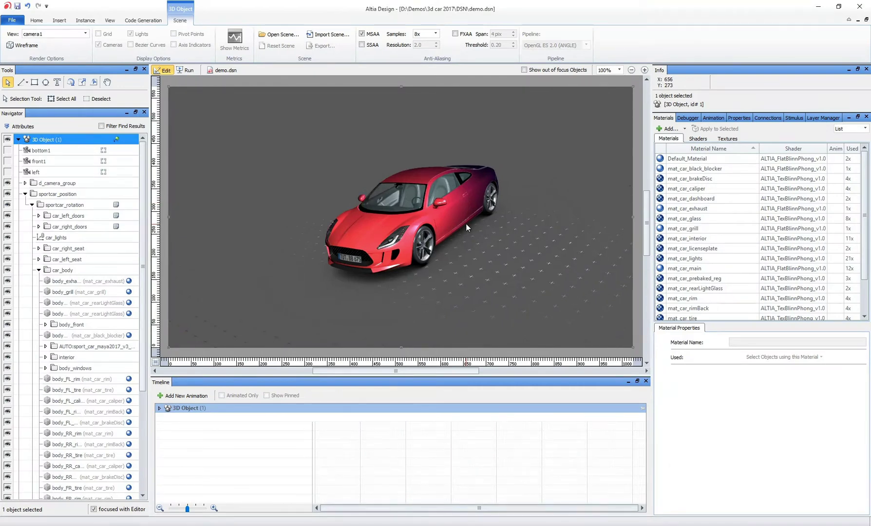
Select body_FL_rim and raise its Mesh Position X to 19 with the spinner
scroll(465, 229, up, 2)
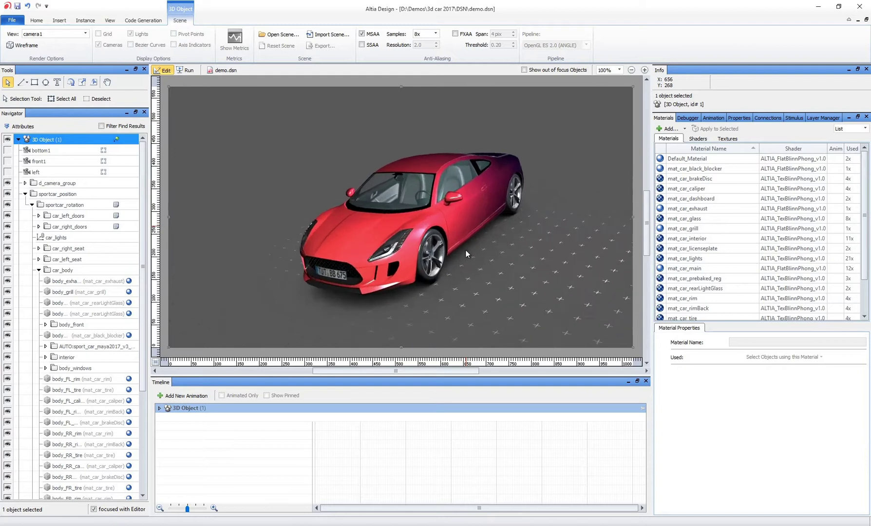
scroll(465, 250, up, 3)
scroll(458, 255, up, 2)
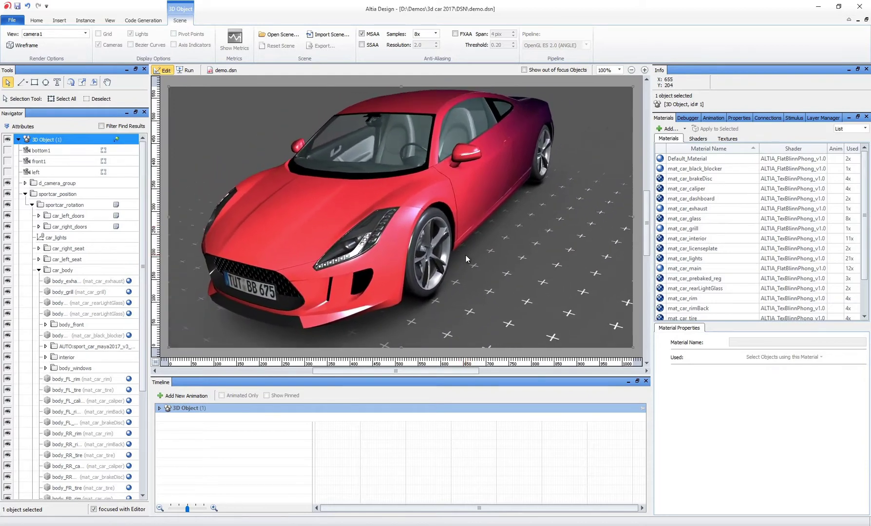
click(94, 381)
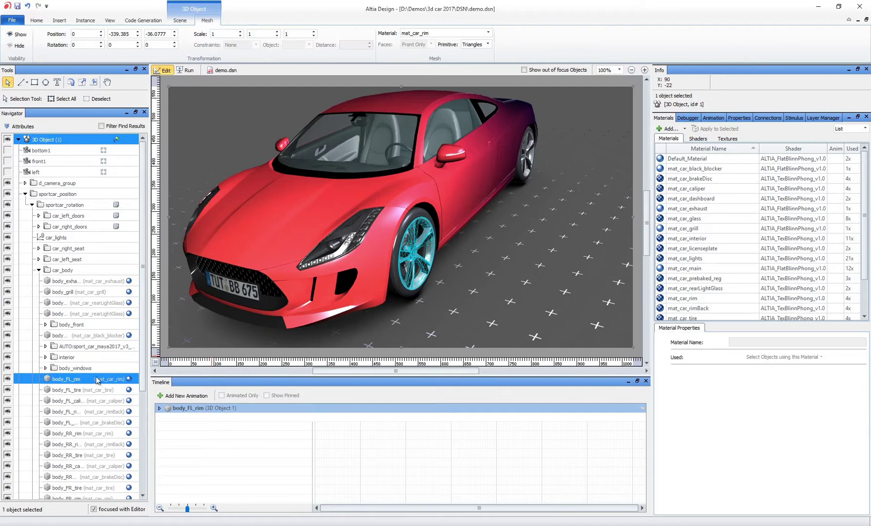
click(100, 32)
click(100, 31)
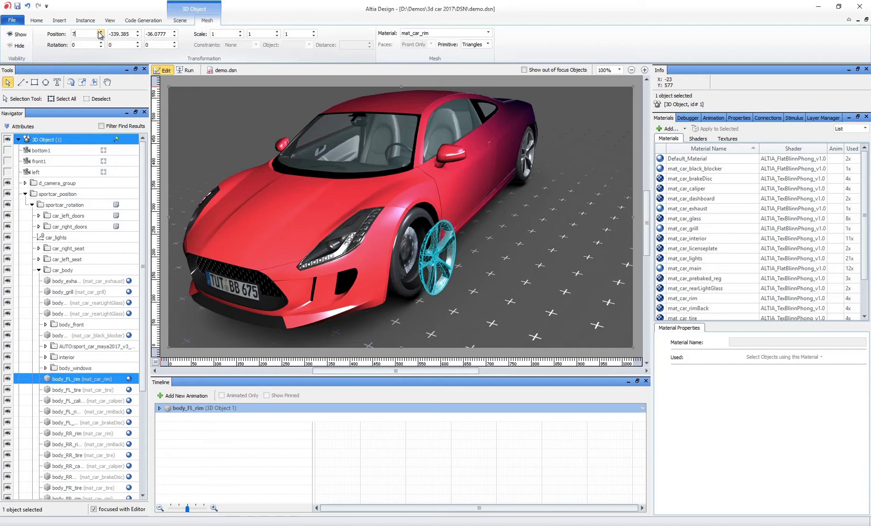
click(99, 32)
click(100, 31)
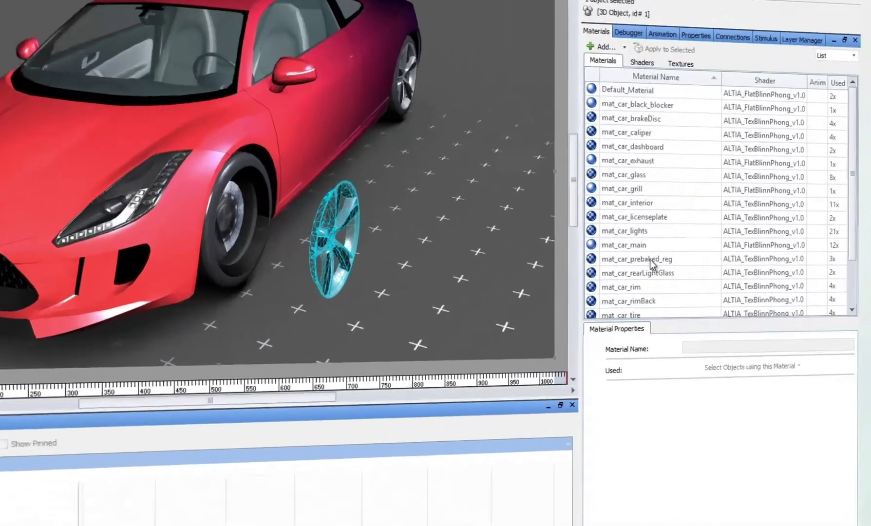
Set the mat_car_prebaked_reg material opacity to 0.5, then nudge it upward
click(700, 278)
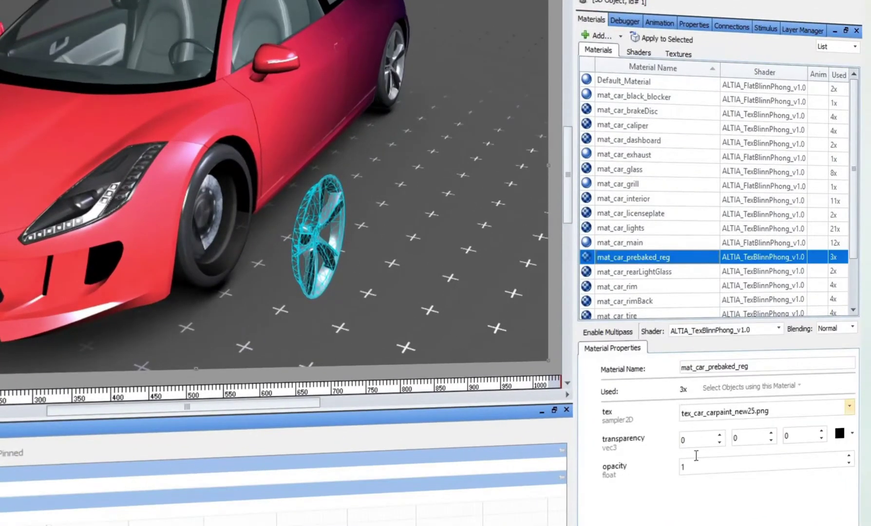
click(685, 467)
drag(686, 468, 674, 473)
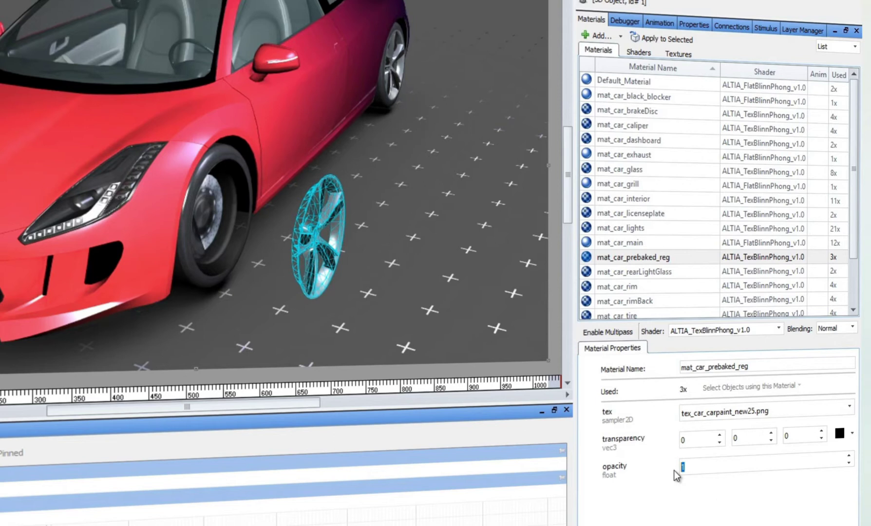
text(.5)
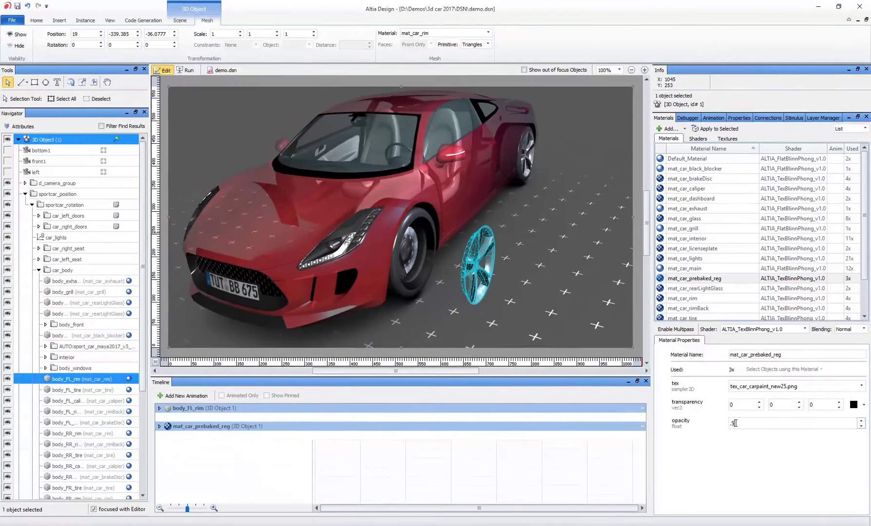
click(861, 421)
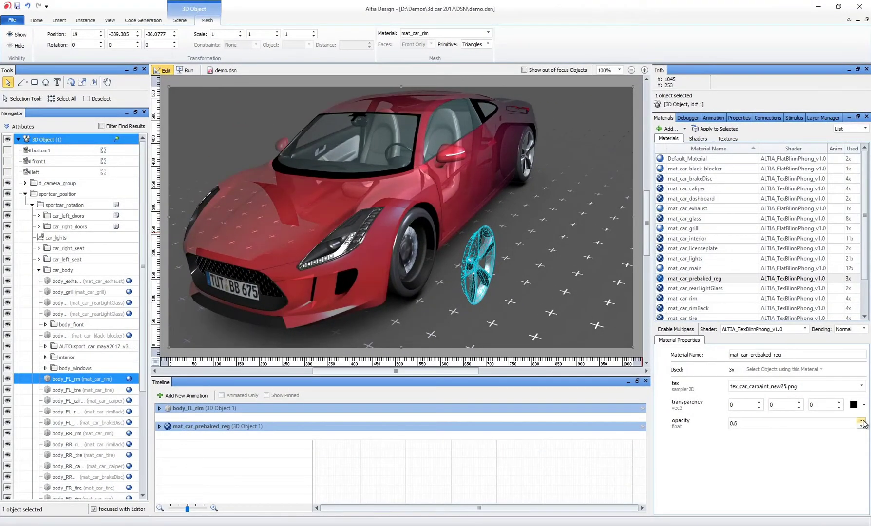
click(861, 420)
click(861, 421)
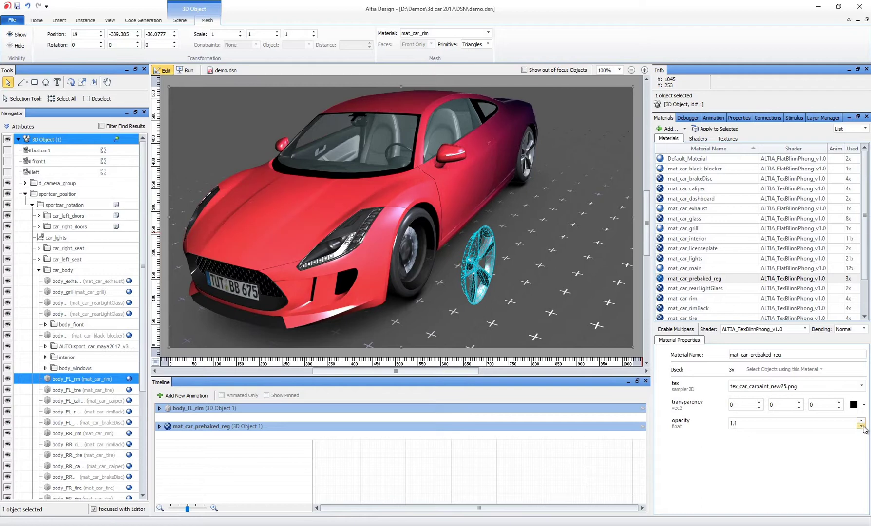
Step the car paint opacity down to 0, then back up to fully opaque 1.0
double_click(860, 426)
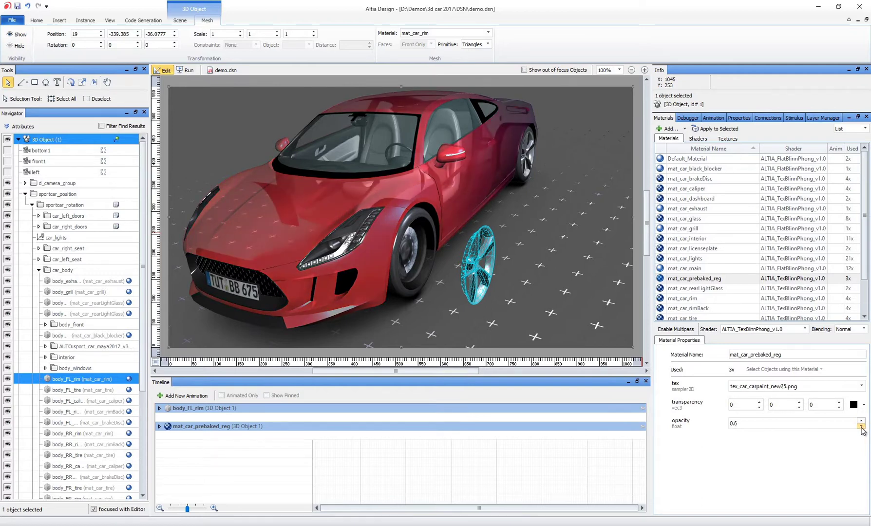
double_click(860, 426)
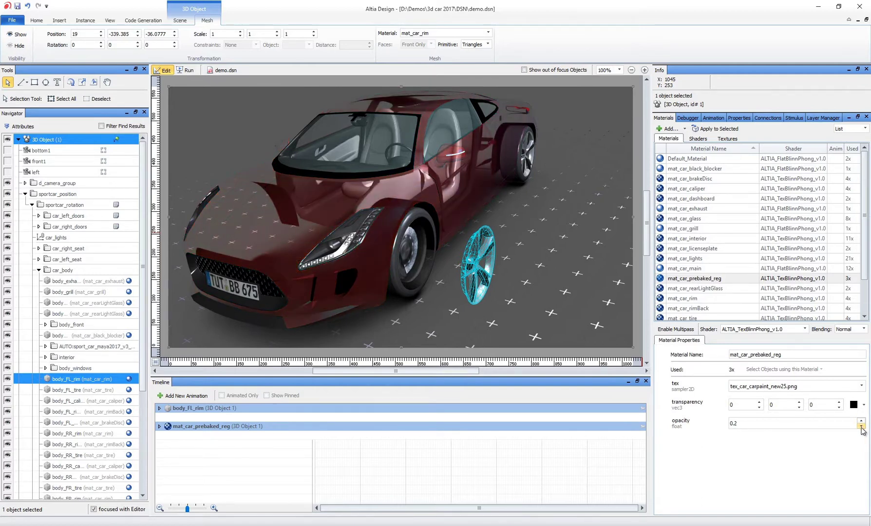
click(861, 427)
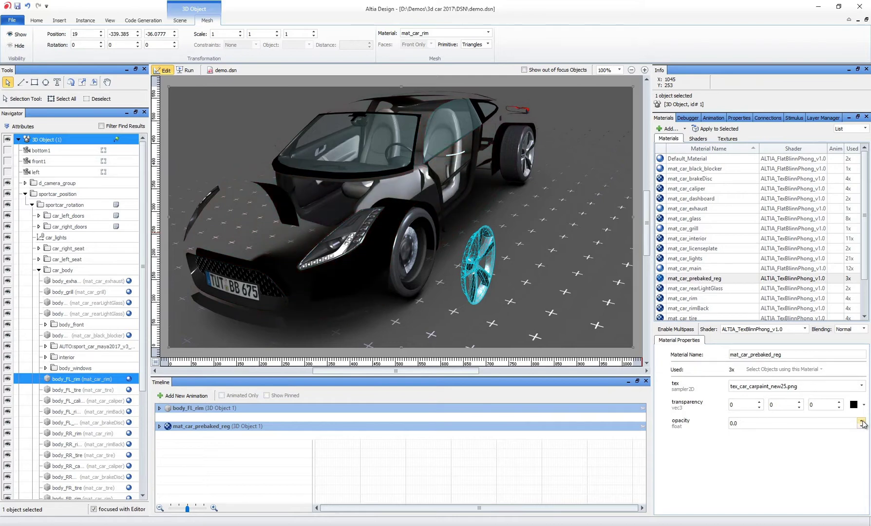
double_click(861, 422)
click(861, 422)
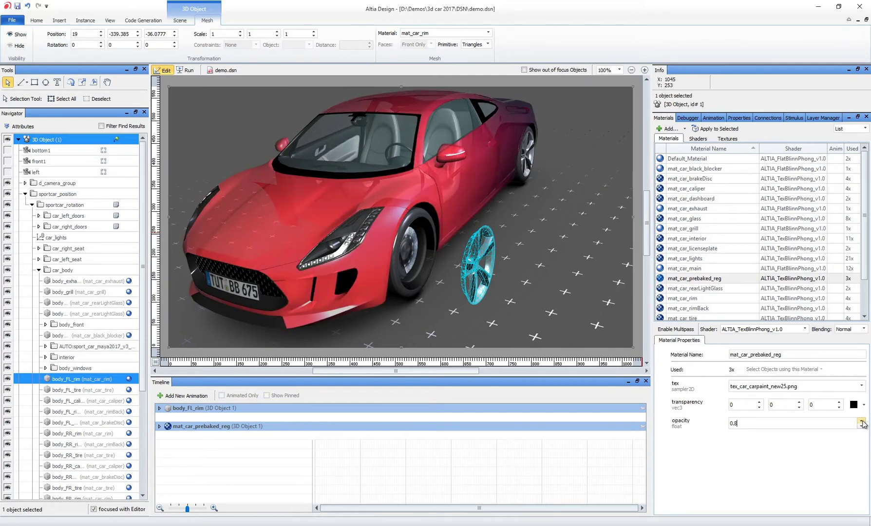
double_click(862, 422)
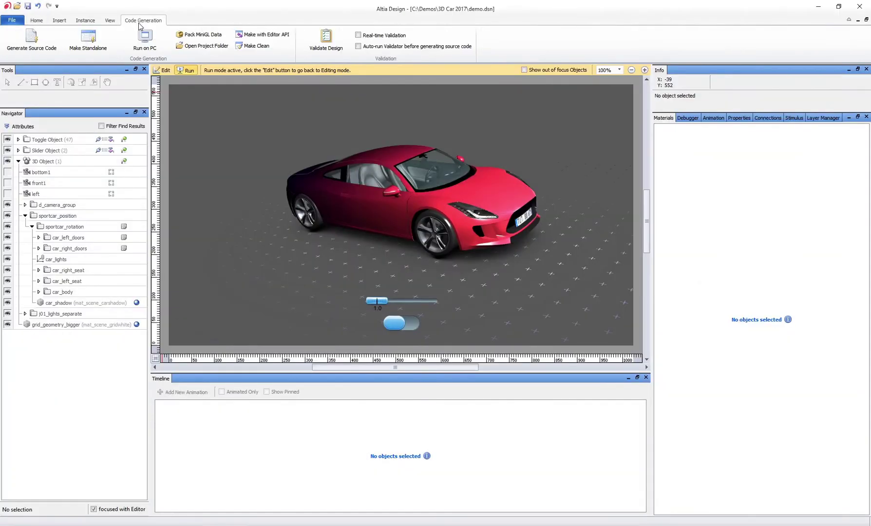
Generate source code from the Code Generation tab, then build it with Make Standalone
click(30, 45)
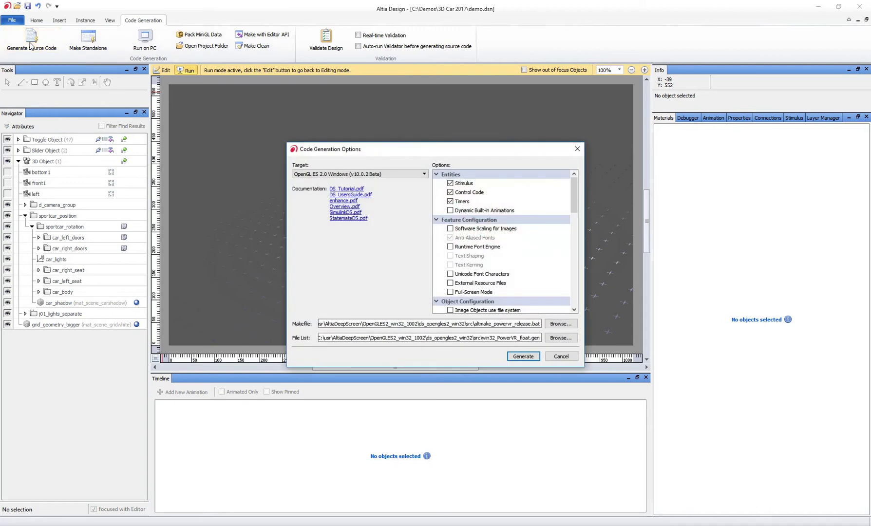
click(522, 359)
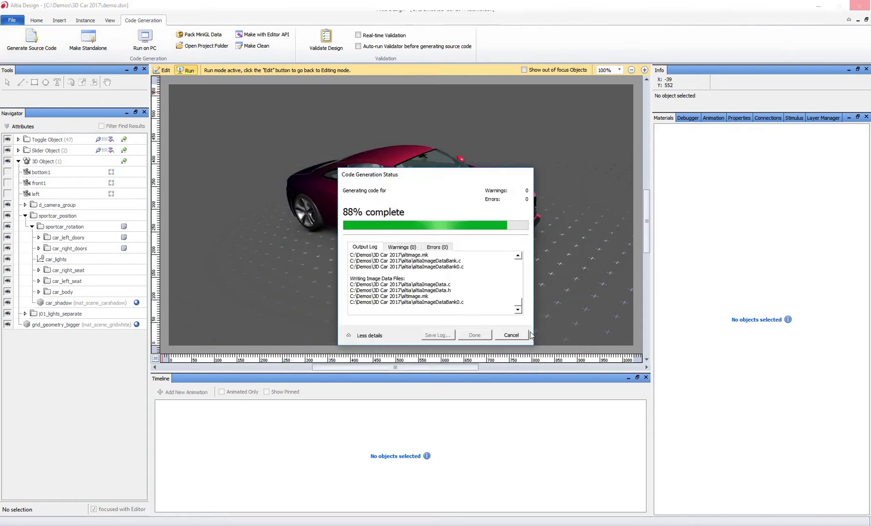
click(474, 335)
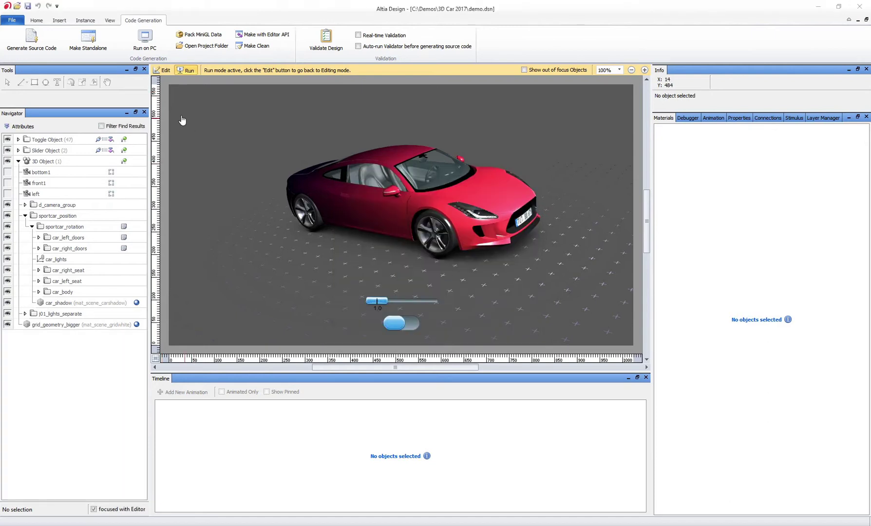
click(88, 40)
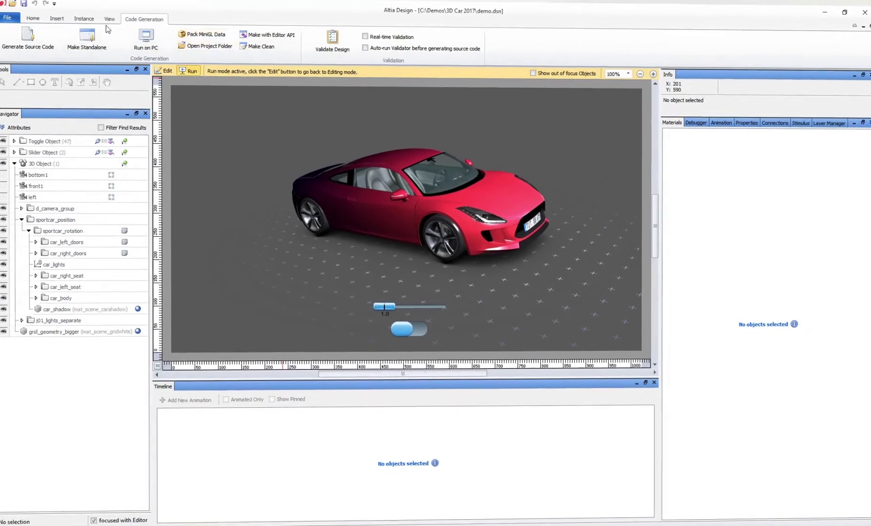
Run the demo on PC, rotate the car with the slider, and toggle its colour between purple and pink
click(145, 39)
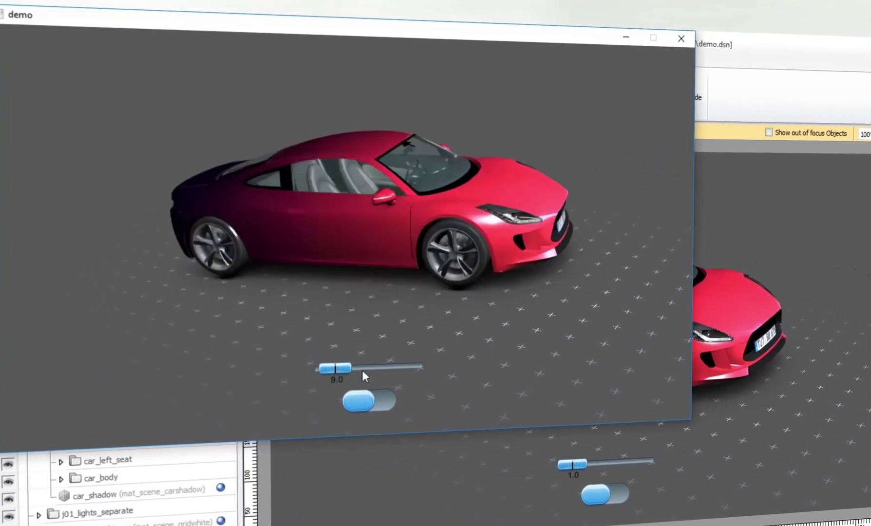
mouse_move(362, 370)
mouse_down()
mouse_move(399, 371)
mouse_move(368, 371)
mouse_up()
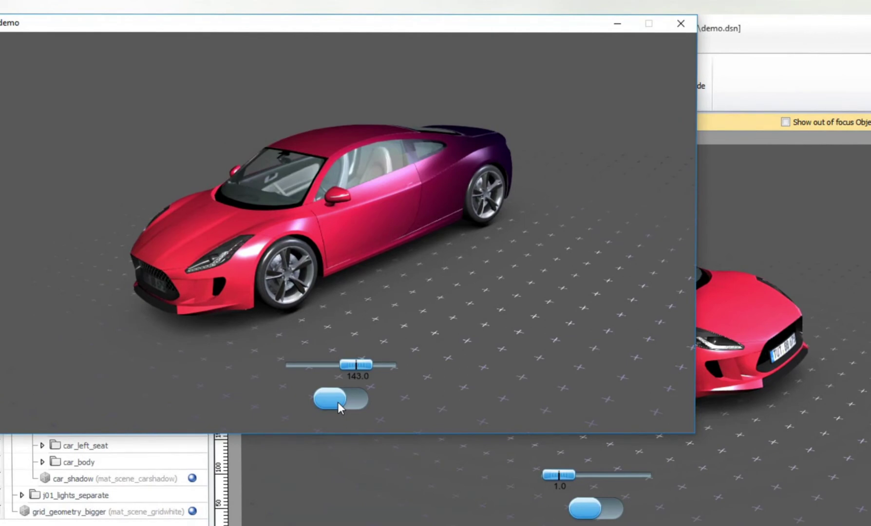
click(337, 403)
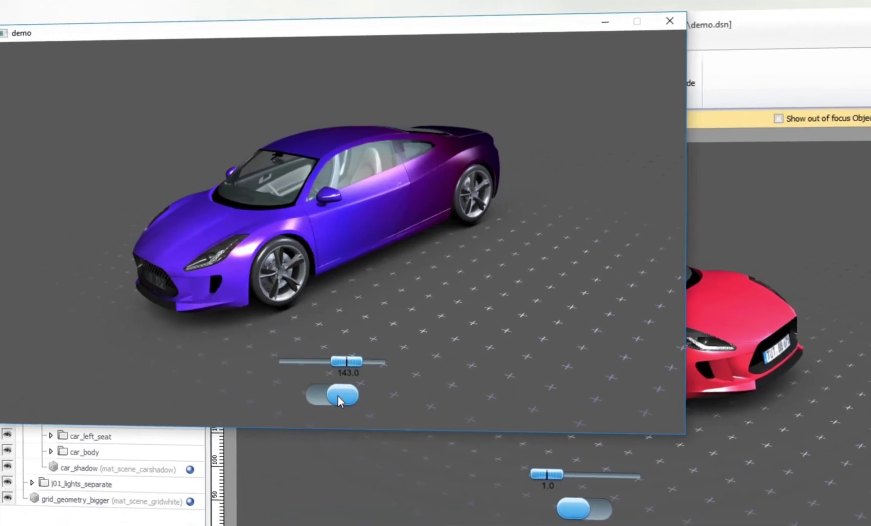
click(336, 395)
click(333, 393)
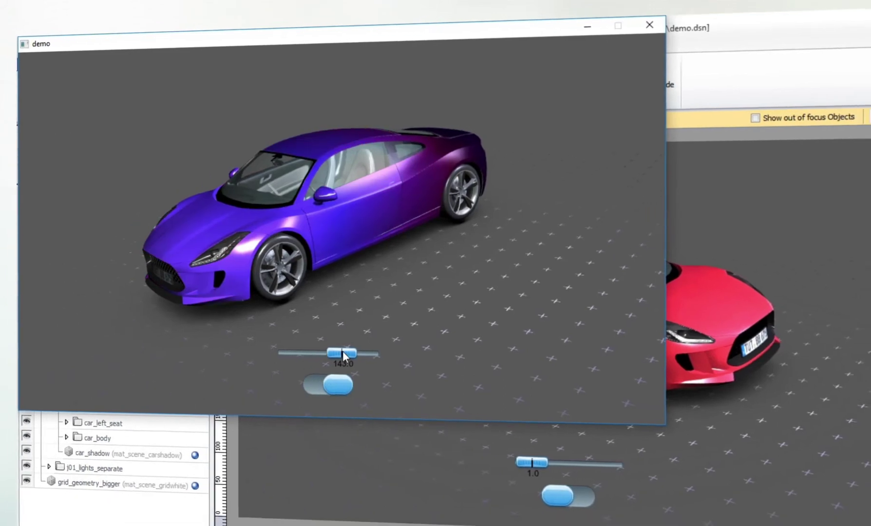
drag(320, 334, 282, 334)
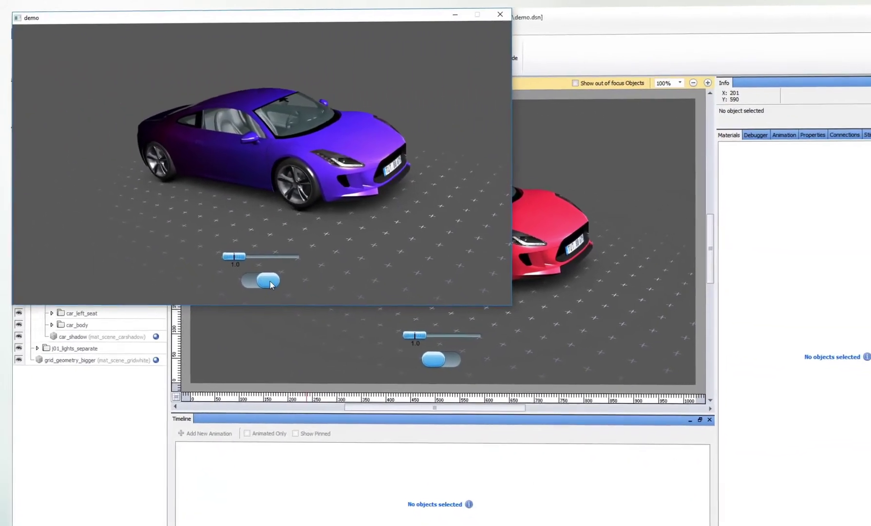
click(252, 264)
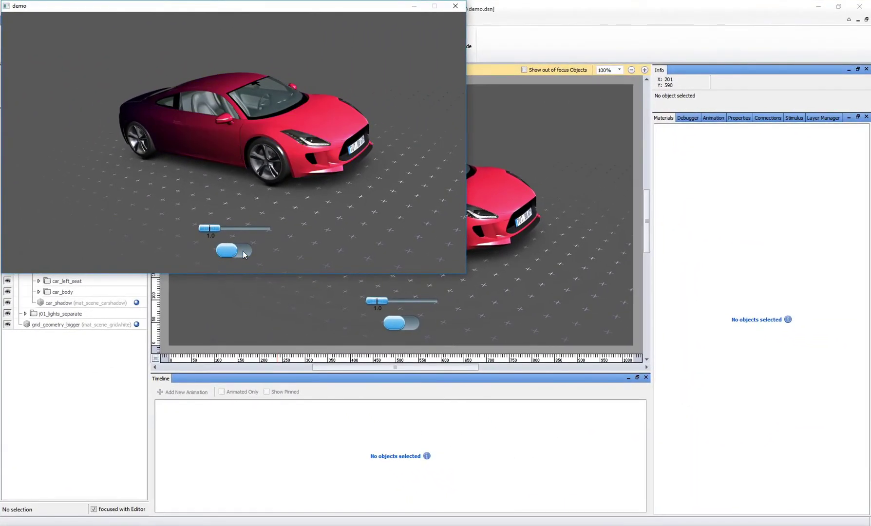